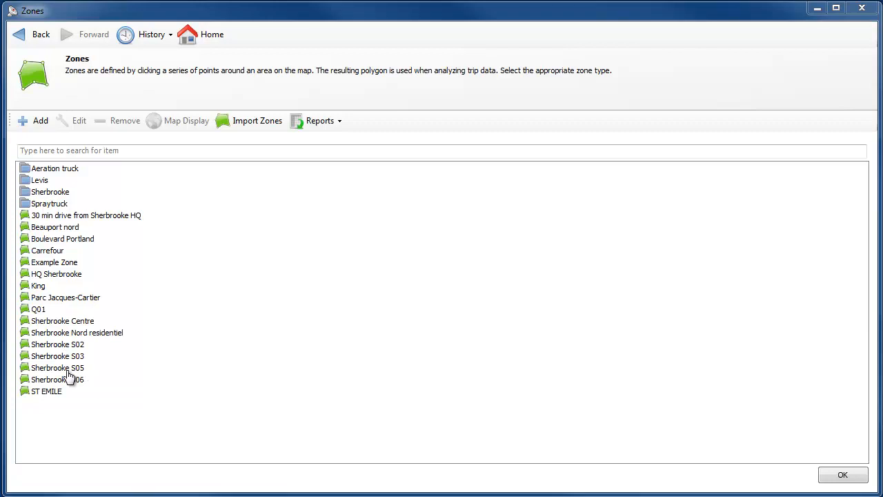
# - Display the Sherbrooke S03 zone on the map and examine it among its neighbouring zones
pyautogui.click(76, 128)
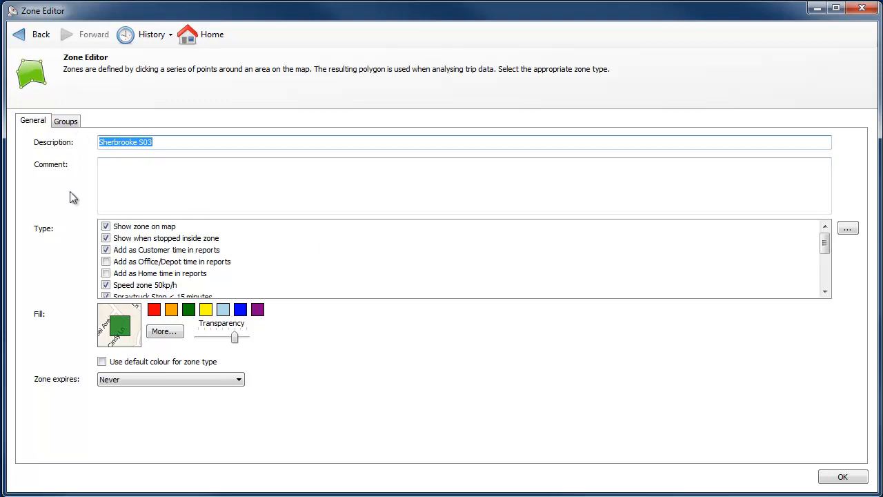
pyautogui.click(32, 35)
pyautogui.click(73, 356)
pyautogui.click(179, 122)
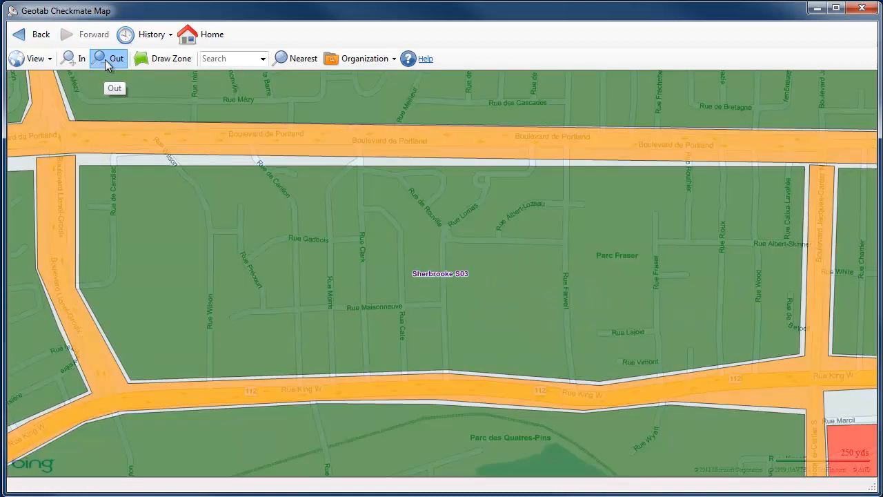
pyautogui.click(107, 61)
pyautogui.click(107, 61)
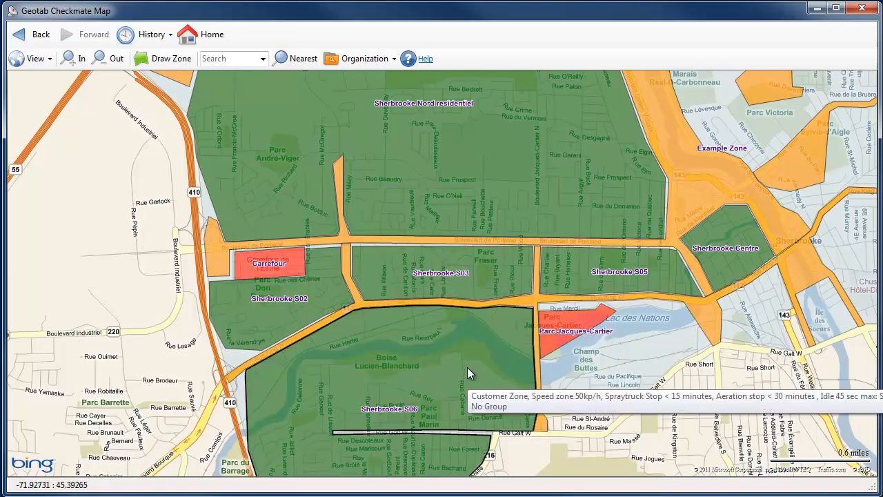
pyautogui.click(35, 34)
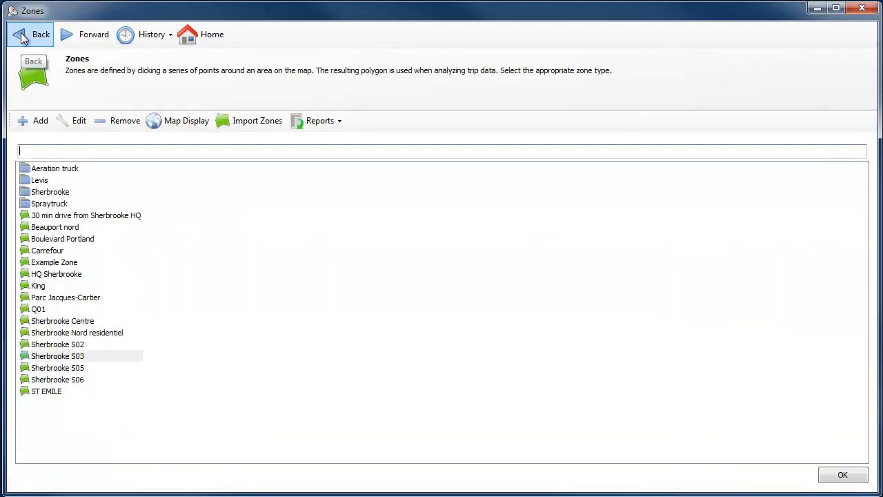
# - Open the Sherbrooke S03 zone's settings and review all the zone types assigned to it
pyautogui.click(77, 121)
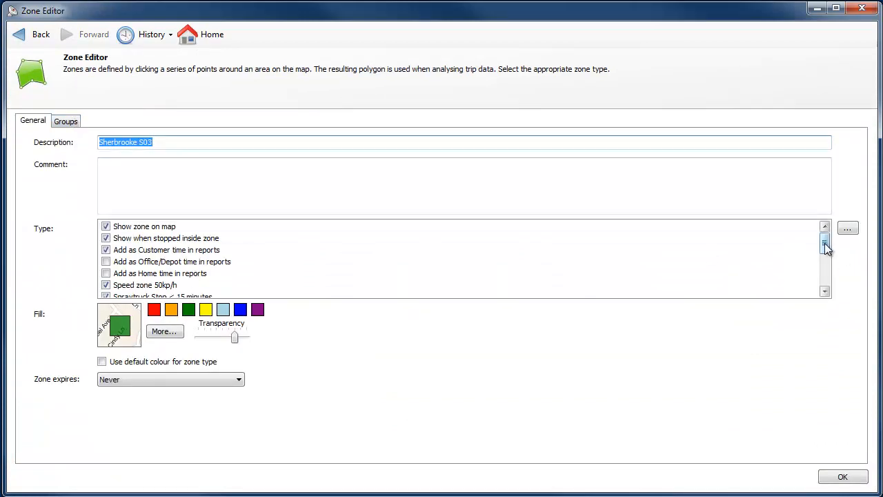
pyautogui.click(106, 238)
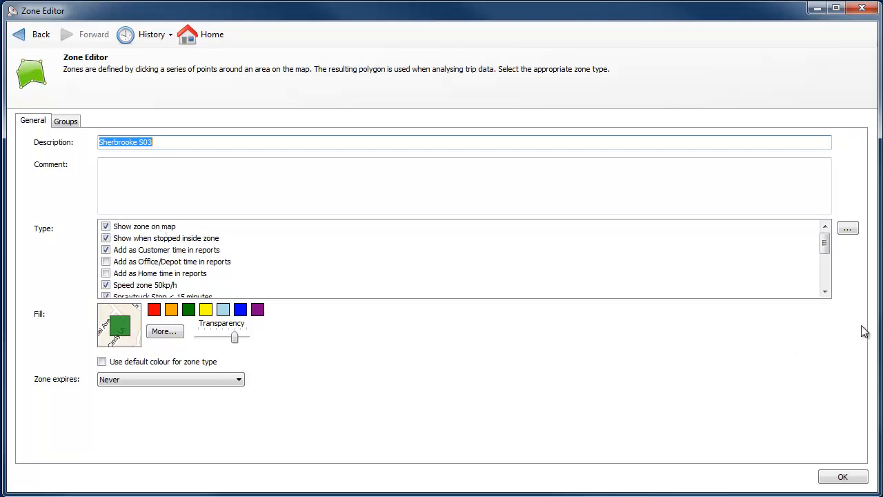
pyautogui.click(826, 290)
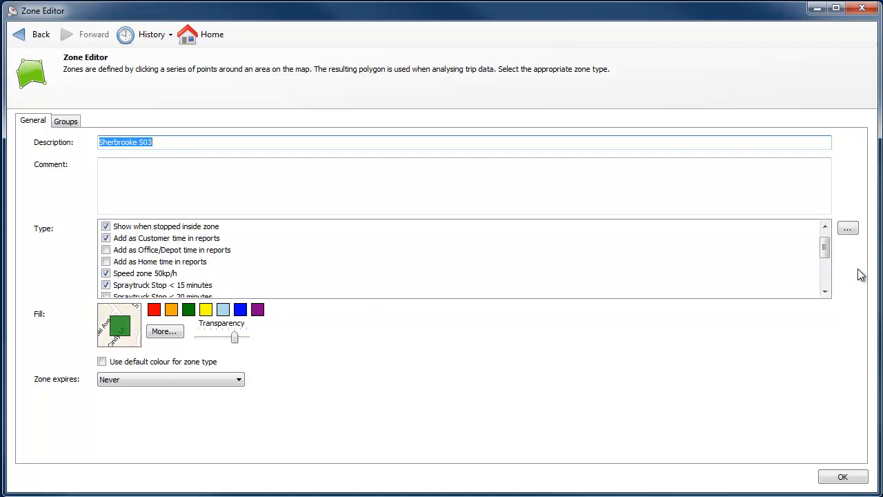
pyautogui.click(824, 292)
pyautogui.click(825, 292)
pyautogui.click(824, 292)
pyautogui.click(825, 292)
pyautogui.click(825, 292)
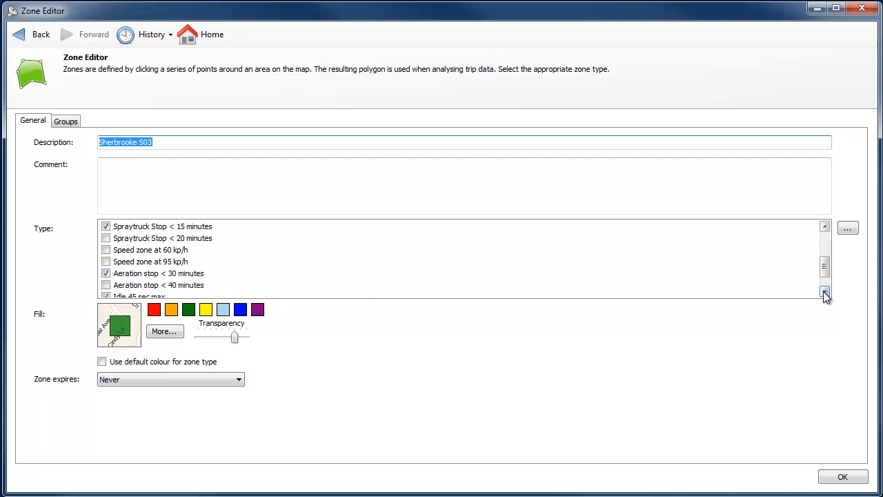
pyautogui.click(824, 292)
pyautogui.click(824, 291)
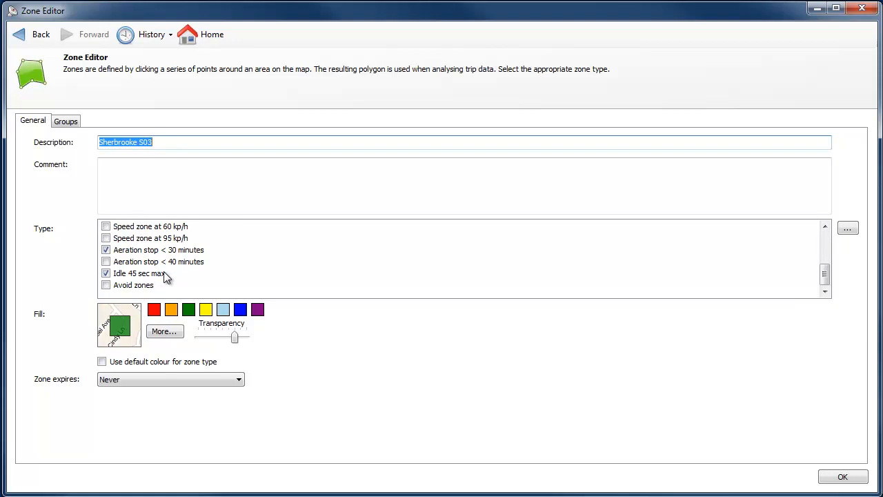
pyautogui.click(32, 35)
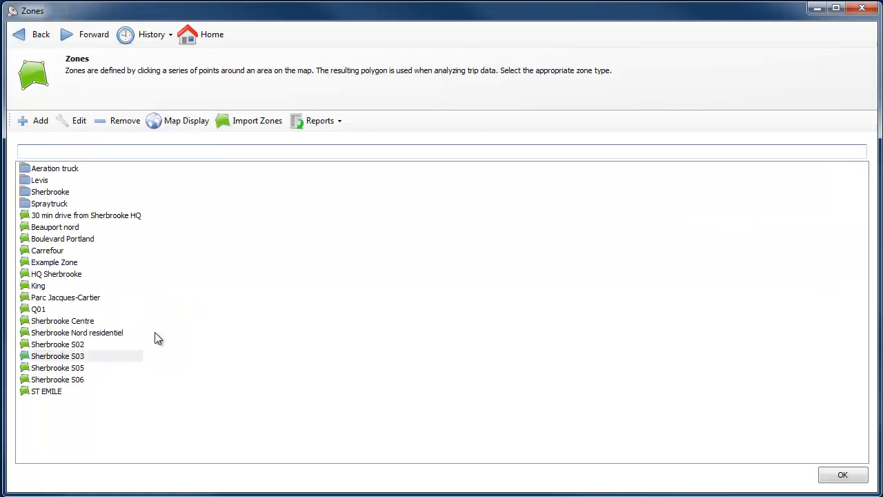
# - View the Boulevard Portland zone on the map and return to the zone list
pyautogui.click(58, 227)
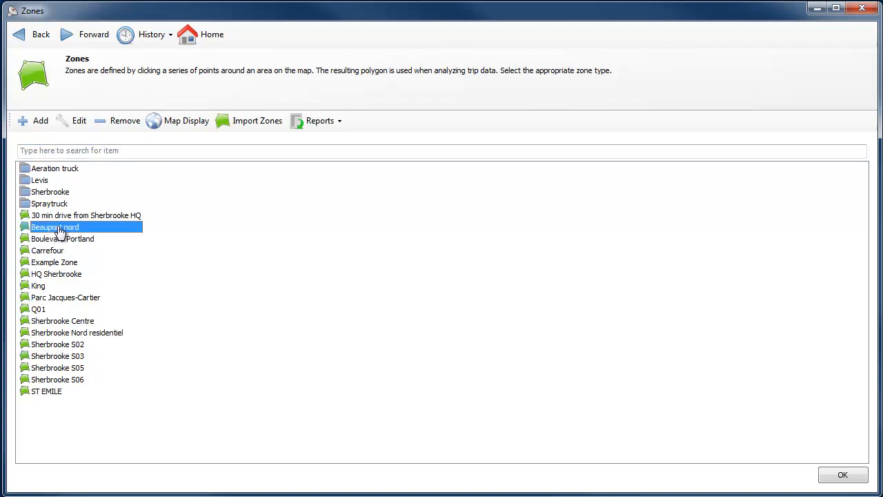
pyautogui.click(94, 238)
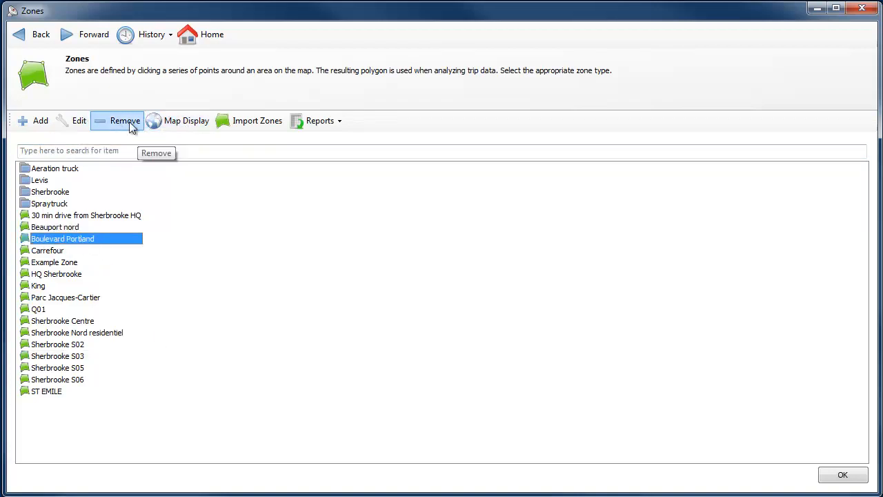
pyautogui.click(158, 123)
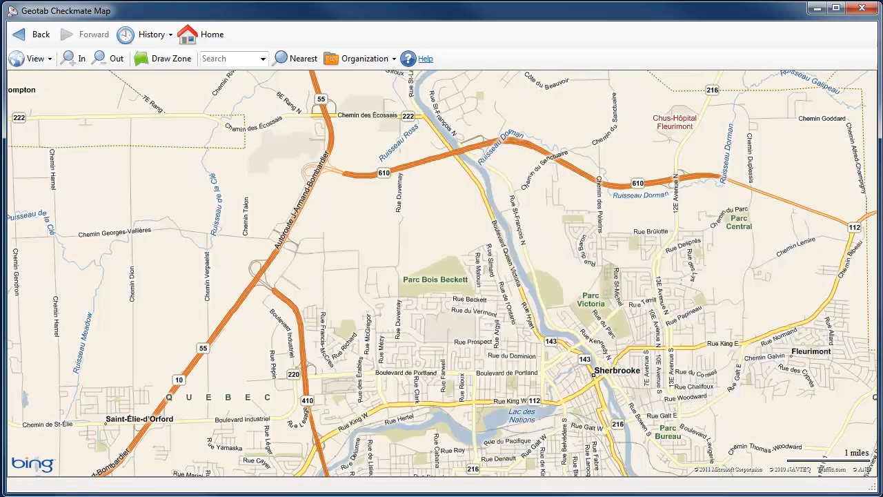
pyautogui.click(36, 34)
# - Open the Boulevard Portland zone's settings and review its full list of assigned zone types
pyautogui.click(75, 121)
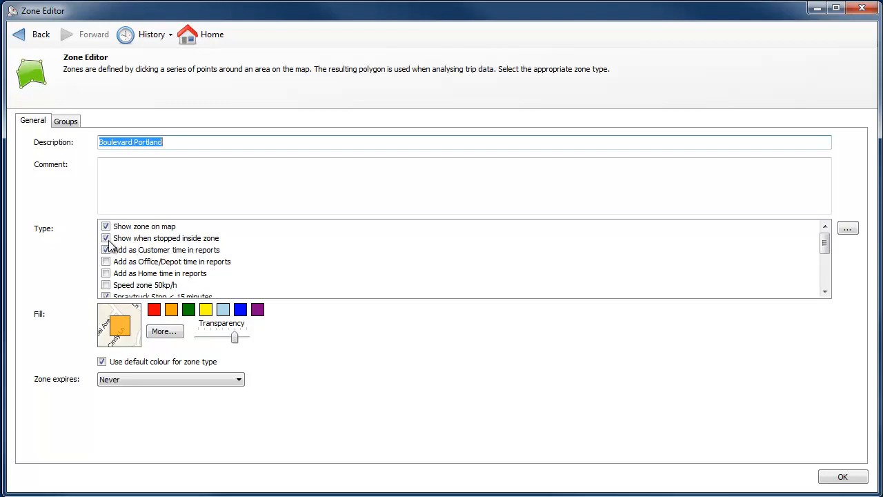
pyautogui.click(825, 292)
pyautogui.click(825, 292)
pyautogui.click(825, 292)
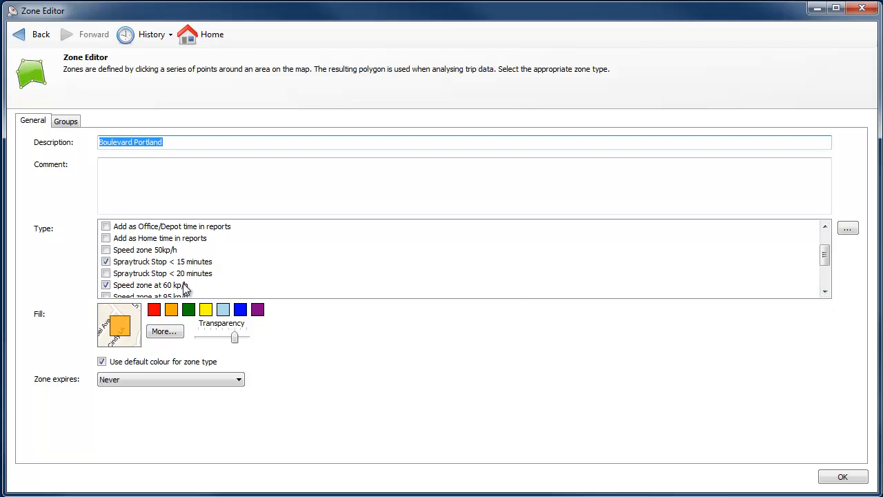
pyautogui.click(826, 292)
pyautogui.click(825, 292)
pyautogui.click(825, 292)
pyautogui.click(825, 292)
pyautogui.click(825, 292)
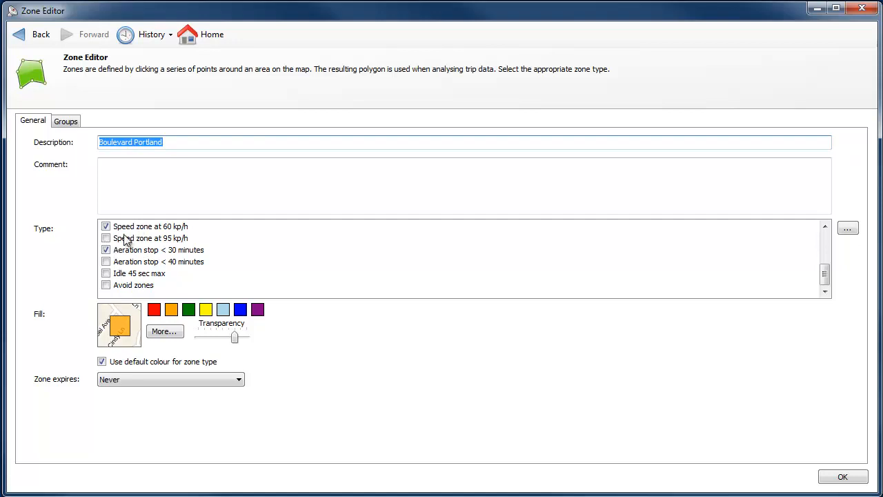
pyautogui.click(24, 41)
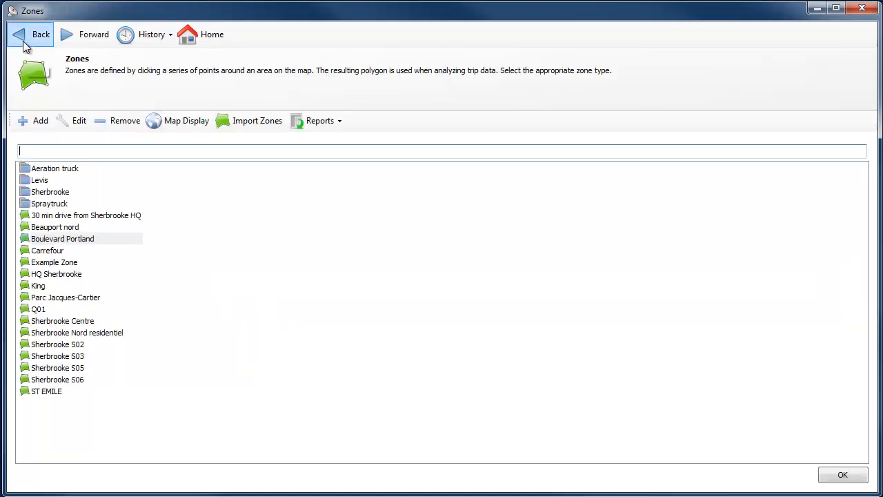
# - Open the Example Zone's settings and check which speed zone type is assigned to it
pyautogui.click(62, 263)
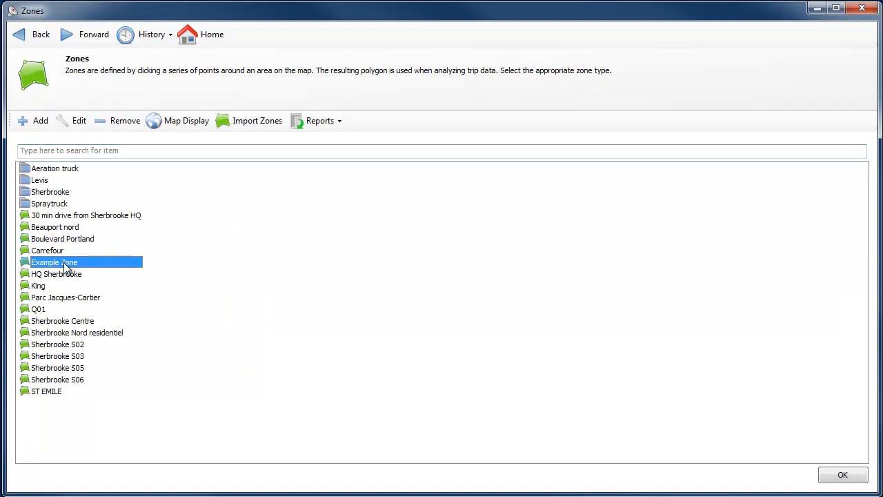
pyautogui.click(80, 122)
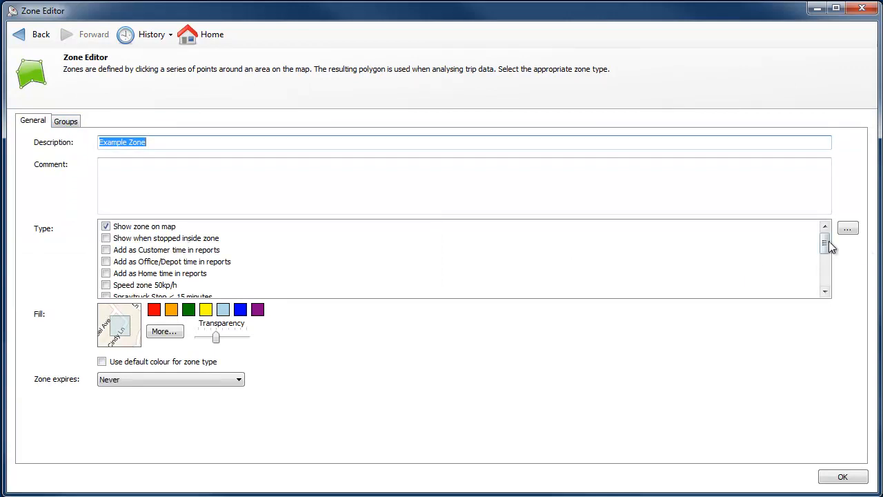
pyautogui.moveTo(825, 243); pyautogui.dragTo(826, 272)
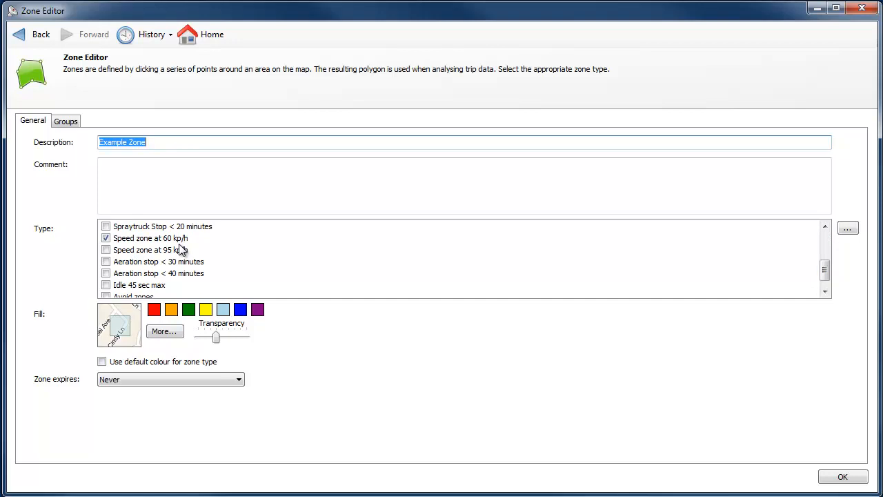
pyautogui.click(32, 34)
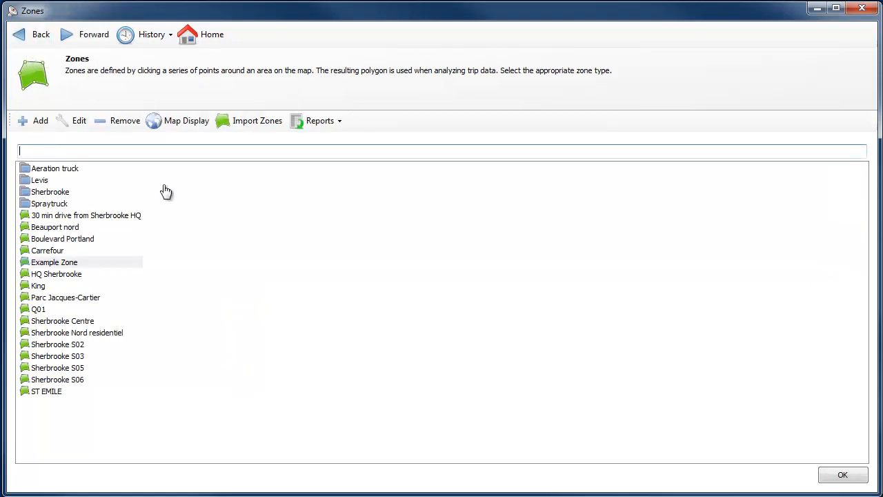
# - Display the Example Zone on the map and examine how it overlaps the road, residential and other zones inside it
pyautogui.click(182, 131)
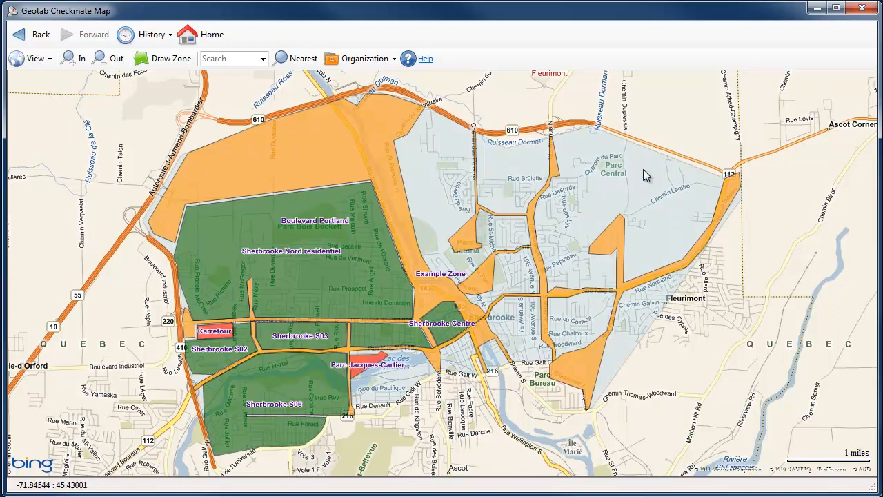
pyautogui.moveTo(644, 171)
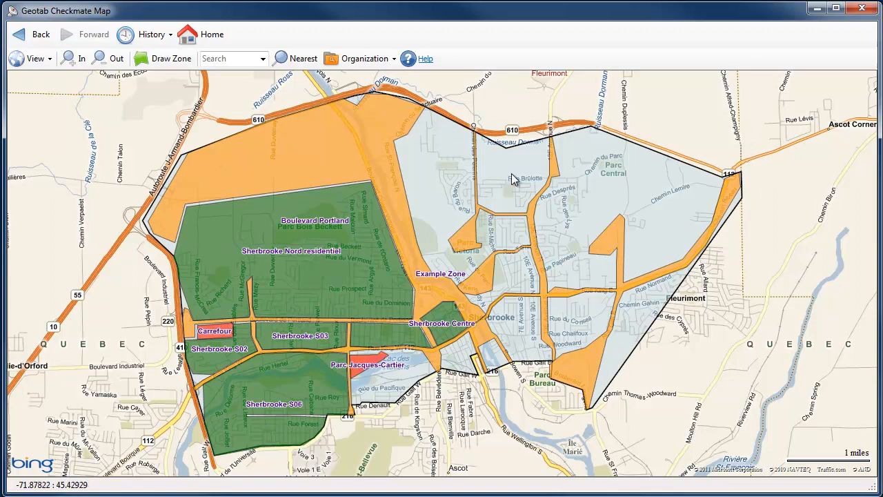
pyautogui.moveTo(511, 174)
pyautogui.moveTo(345, 285)
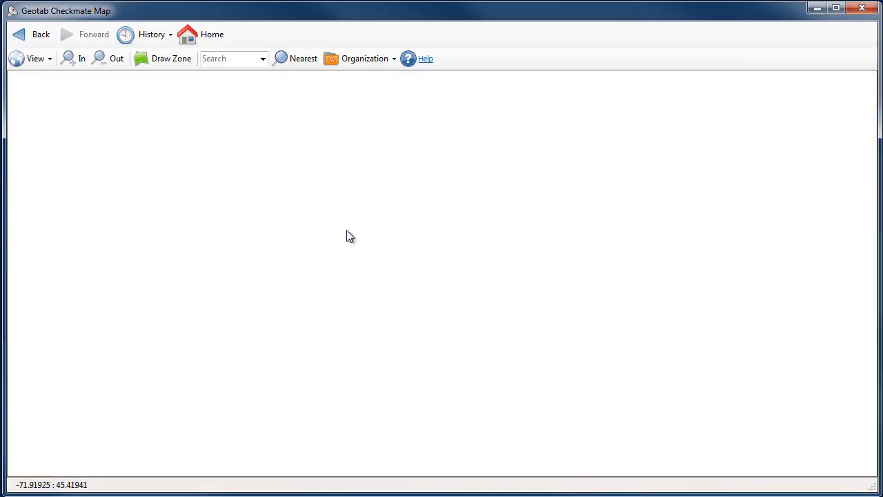
pyautogui.moveTo(348, 237)
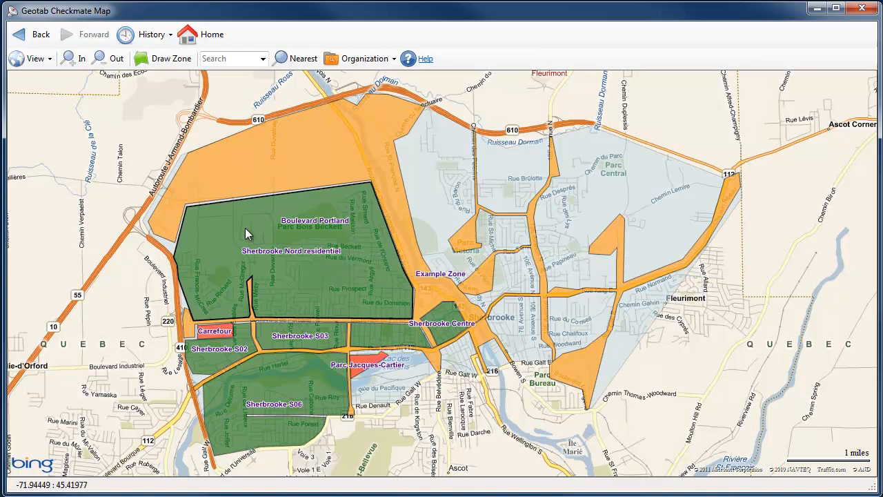
pyautogui.moveTo(341, 307)
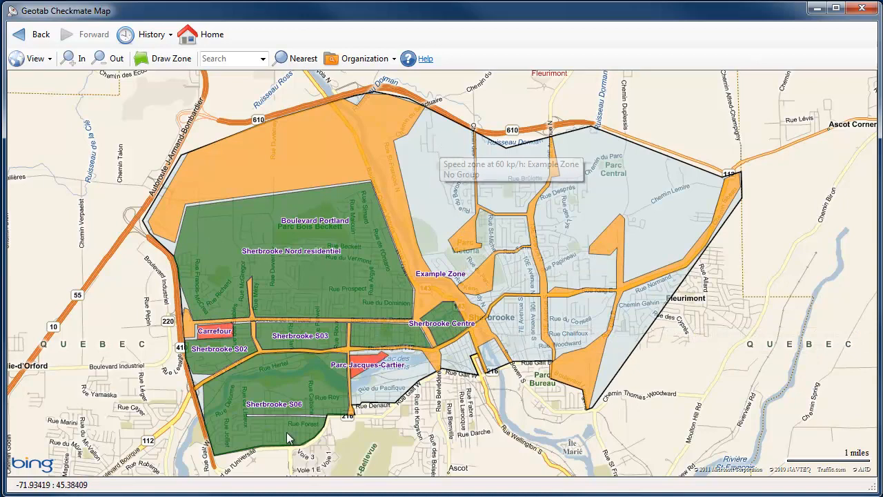
pyautogui.moveTo(253, 356)
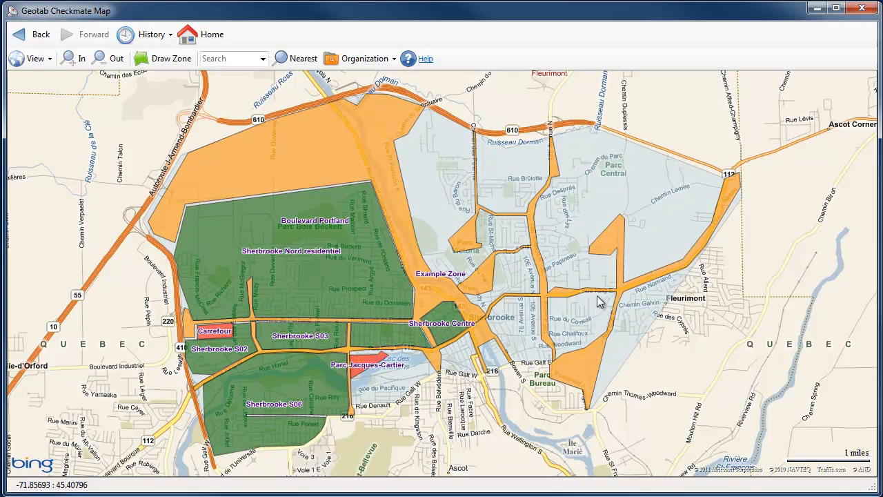
pyautogui.doubleClick(534, 267)
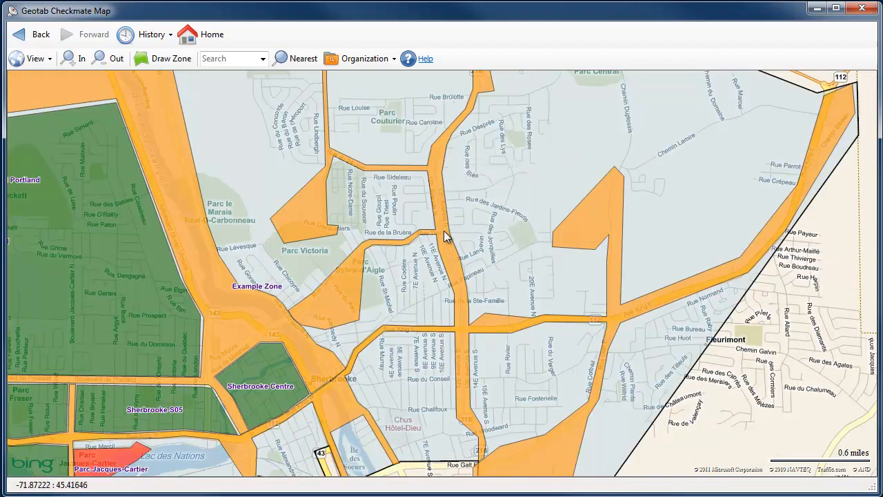
pyautogui.moveTo(446, 252)
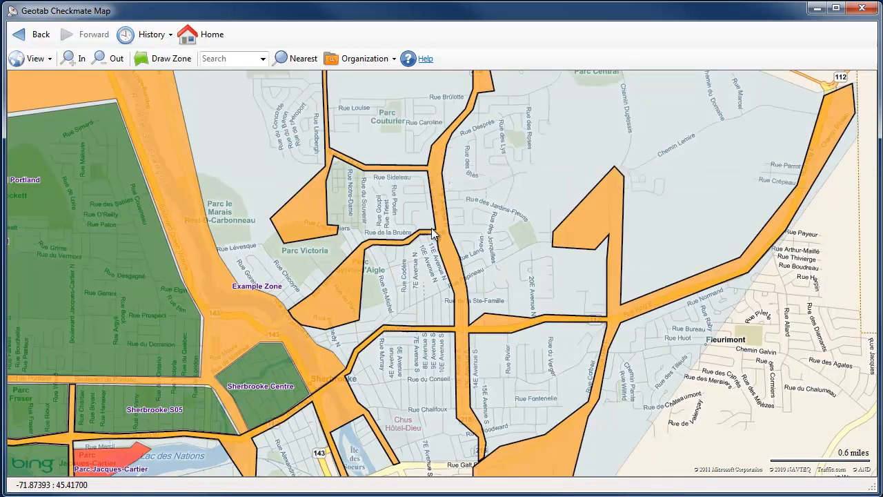
pyautogui.moveTo(458, 308)
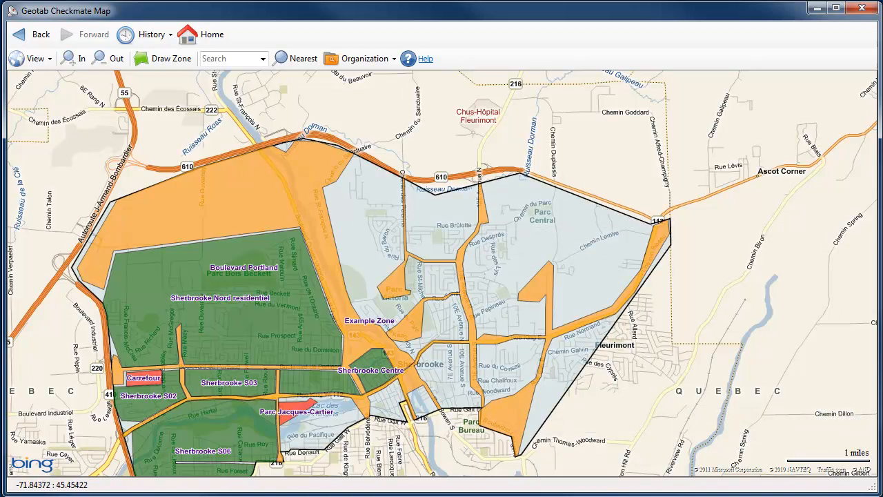
# - Draw a closed polygon zone over eastern Sherbrooke, from Route 610 at 12E Avenue N down past Parc Bureau and around Fleurimont
pyautogui.click(166, 58)
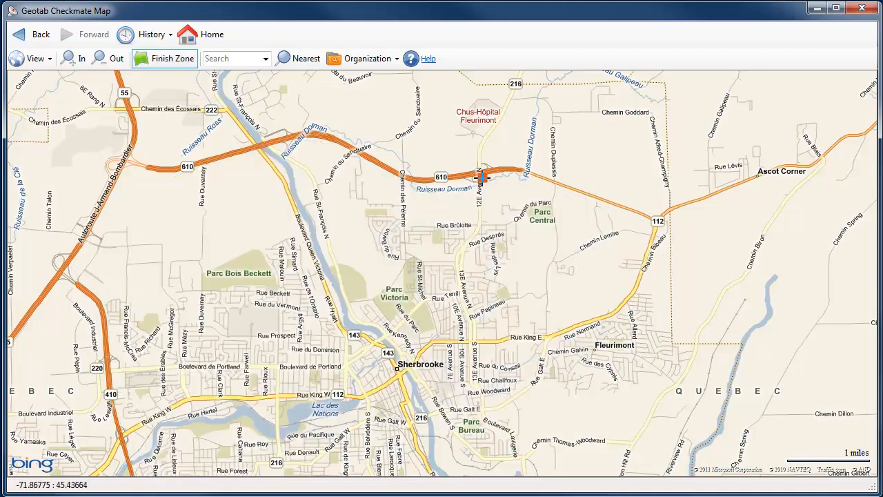
pyautogui.click(488, 227)
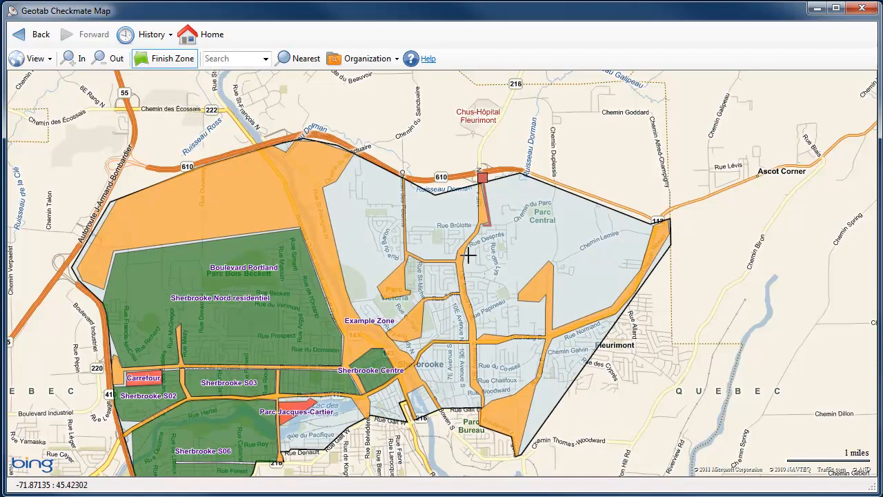
pyautogui.click(466, 256)
pyautogui.click(476, 325)
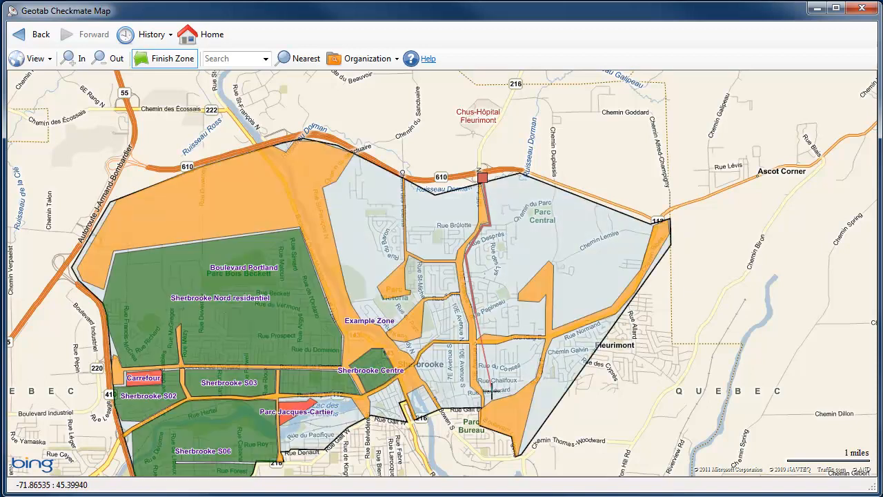
pyautogui.click(483, 412)
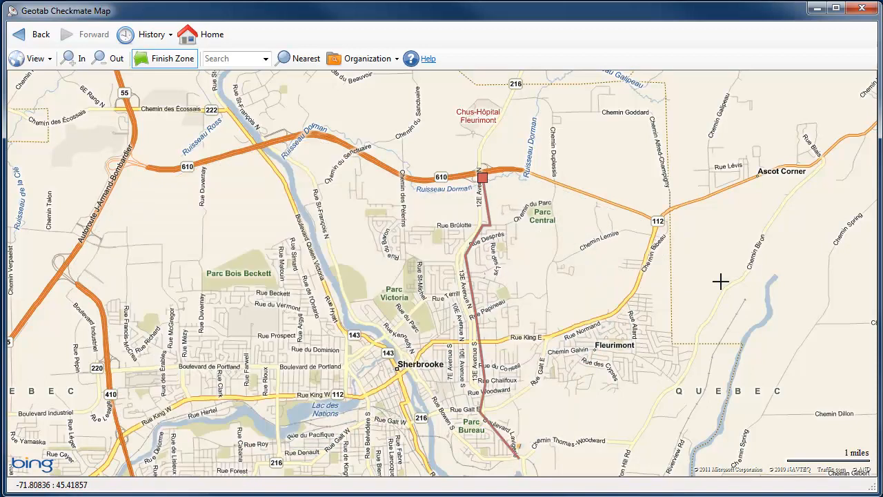
pyautogui.click(516, 454)
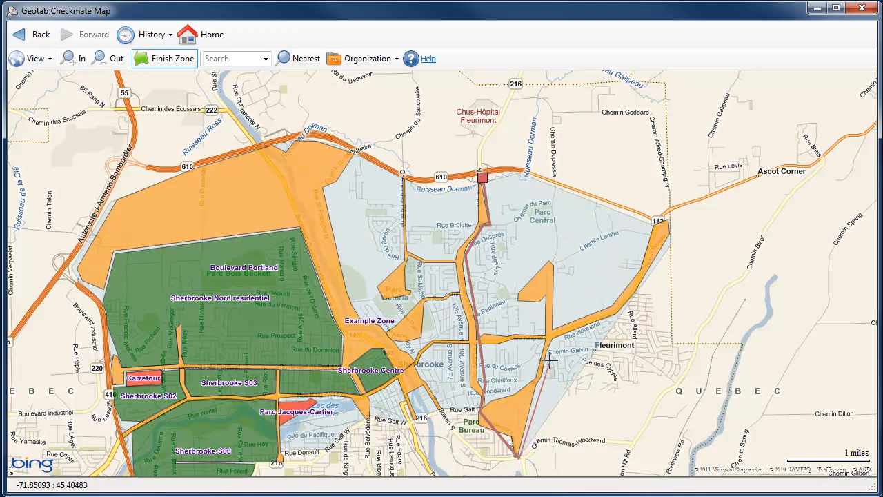
pyautogui.click(538, 426)
pyautogui.click(674, 367)
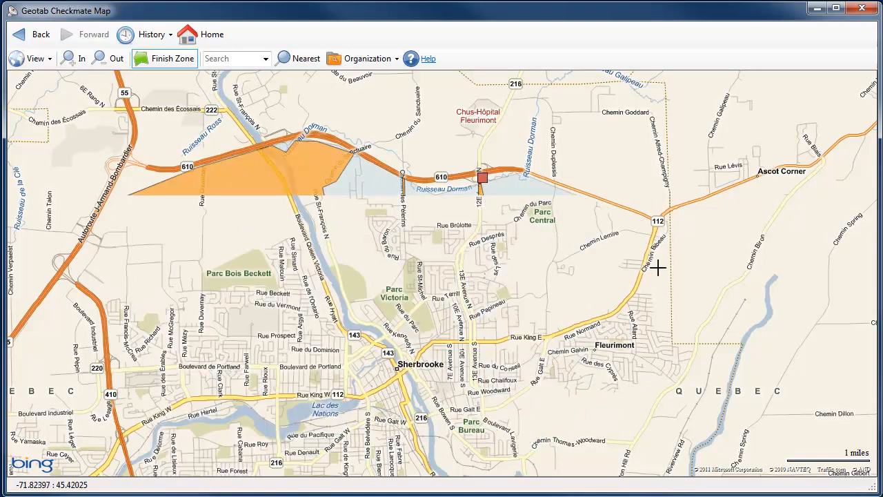
pyautogui.click(658, 223)
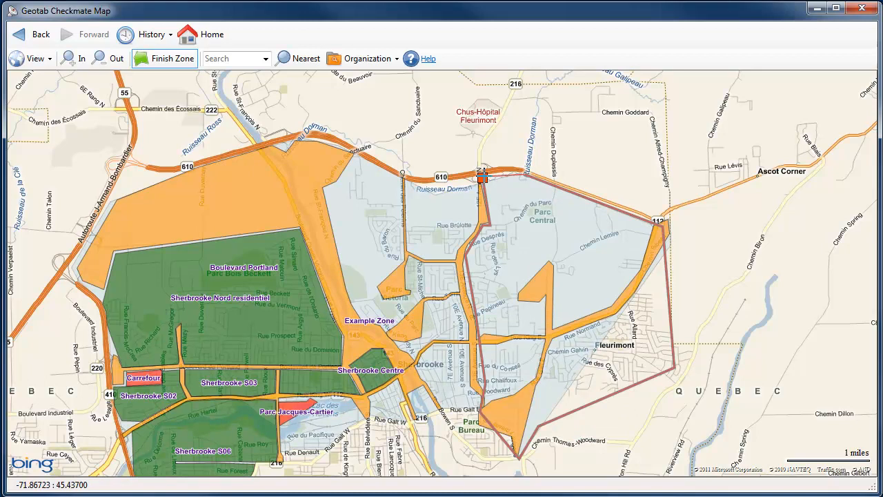
pyautogui.click(482, 176)
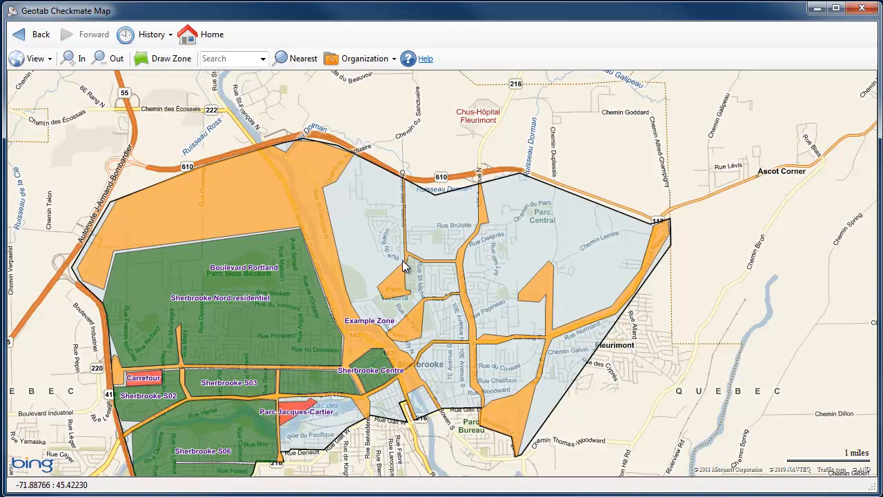
# - Draw a smaller zone south of Route 610, from Chemin des Pèlerins down to the Parc Victoria area
pyautogui.moveTo(404, 271)
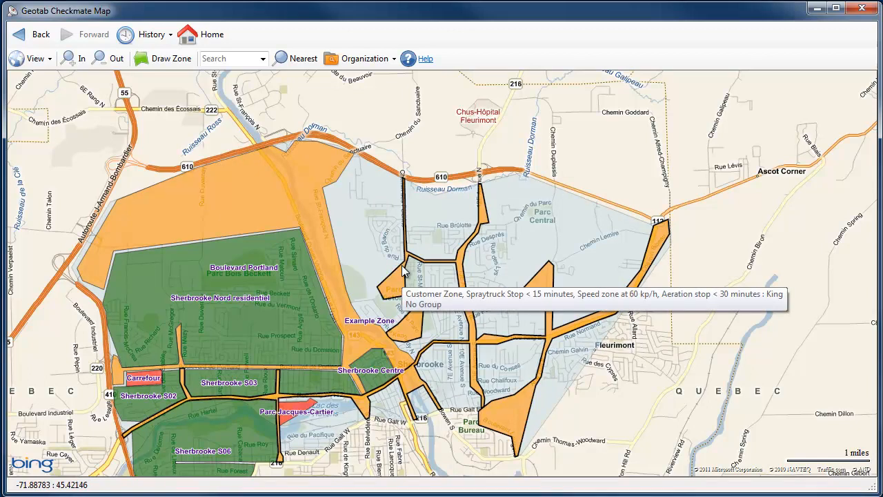
pyautogui.moveTo(641, 231)
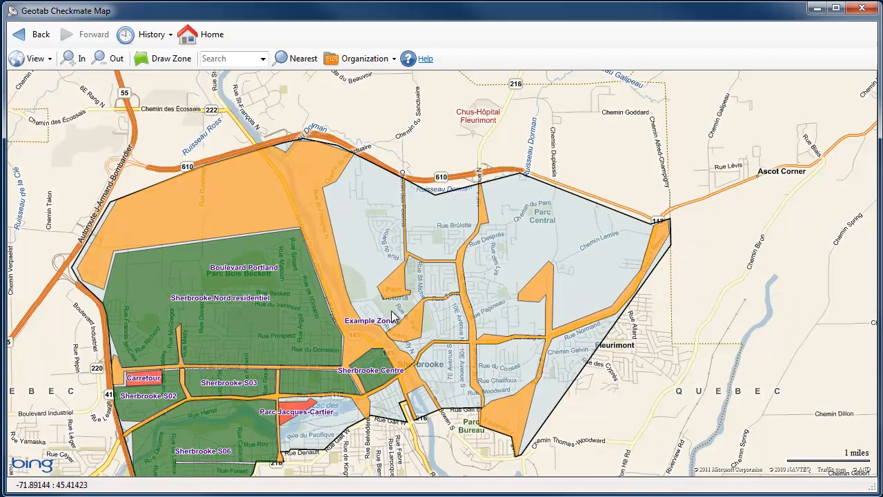
pyautogui.click(173, 61)
pyautogui.click(390, 172)
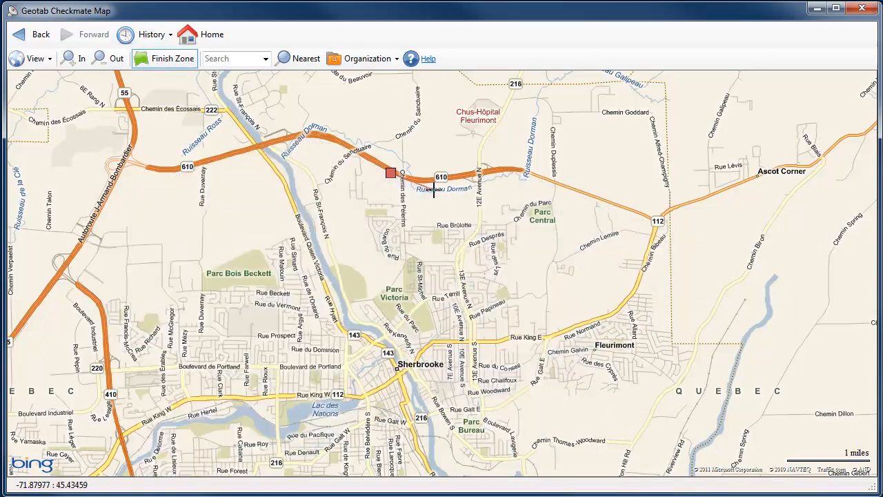
pyautogui.click(457, 261)
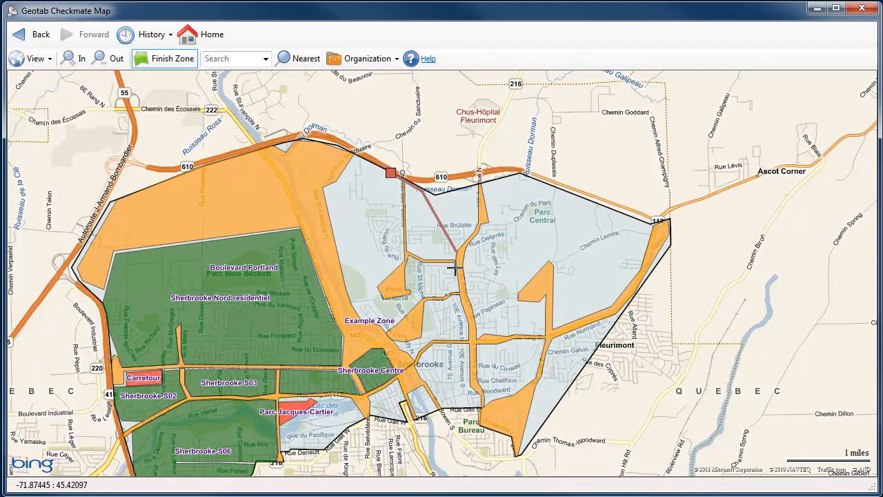
pyautogui.click(402, 309)
pyautogui.click(371, 305)
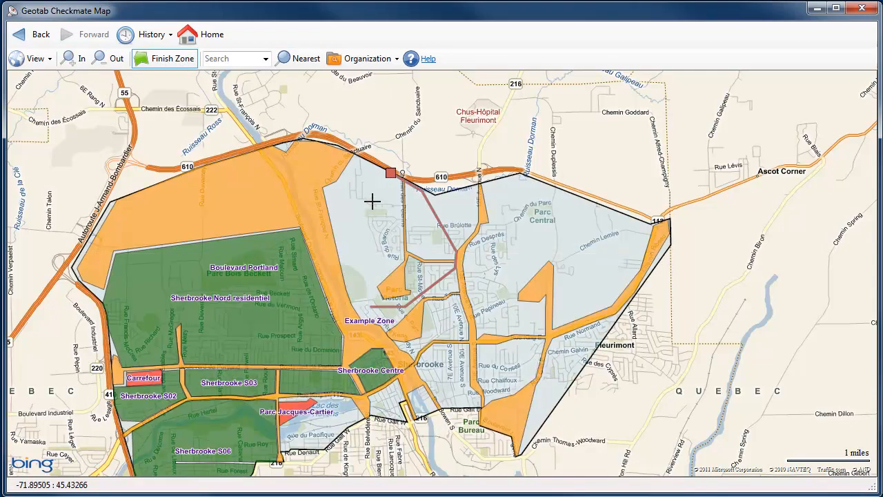
pyautogui.click(360, 262)
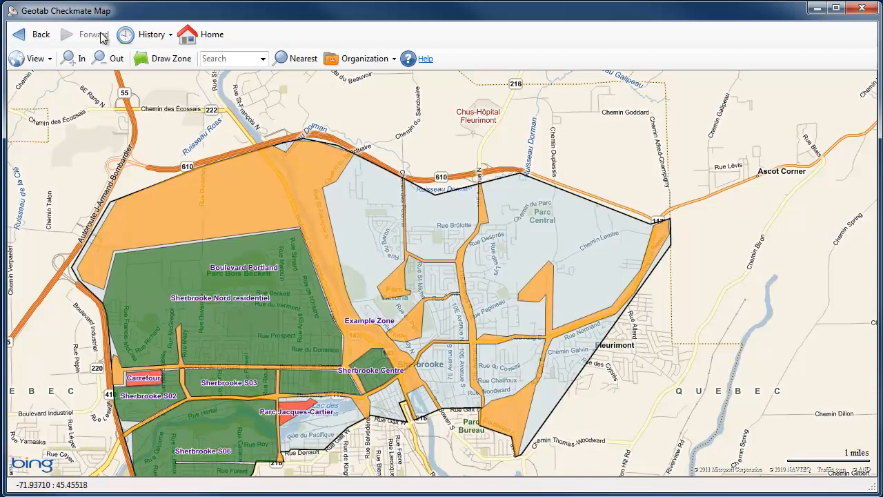
# - Reopen the Example Zone's settings, review its assigned zone types, and return to the zone list
pyautogui.click(35, 34)
pyautogui.click(76, 263)
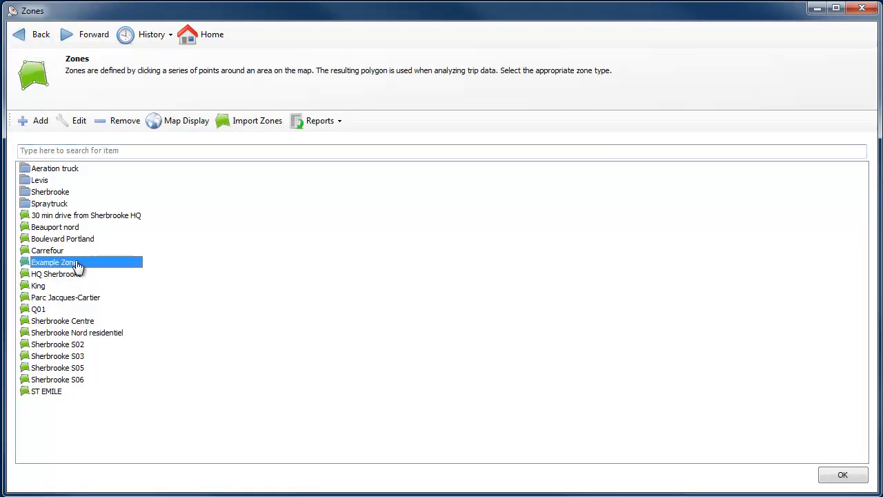
pyautogui.click(74, 123)
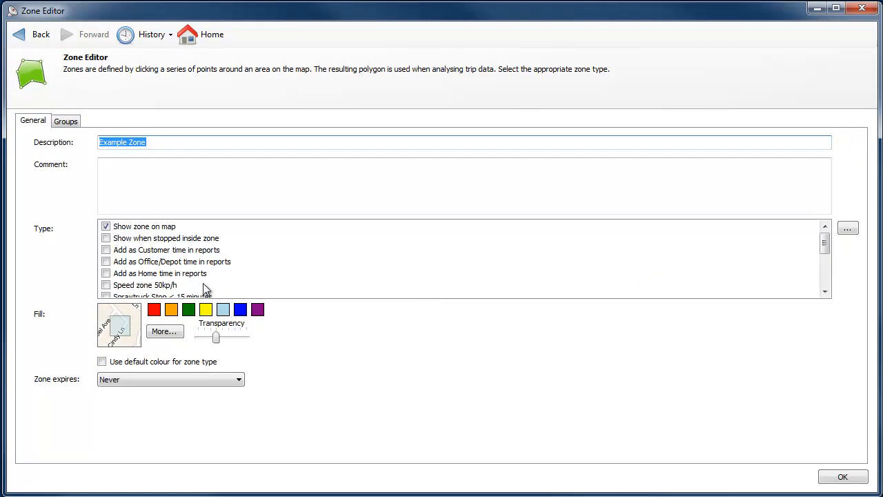
pyautogui.click(825, 291)
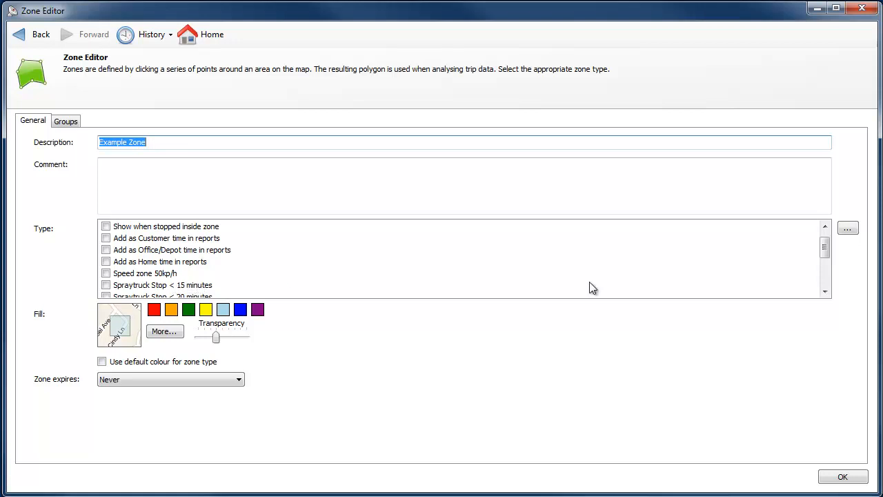
pyautogui.click(825, 291)
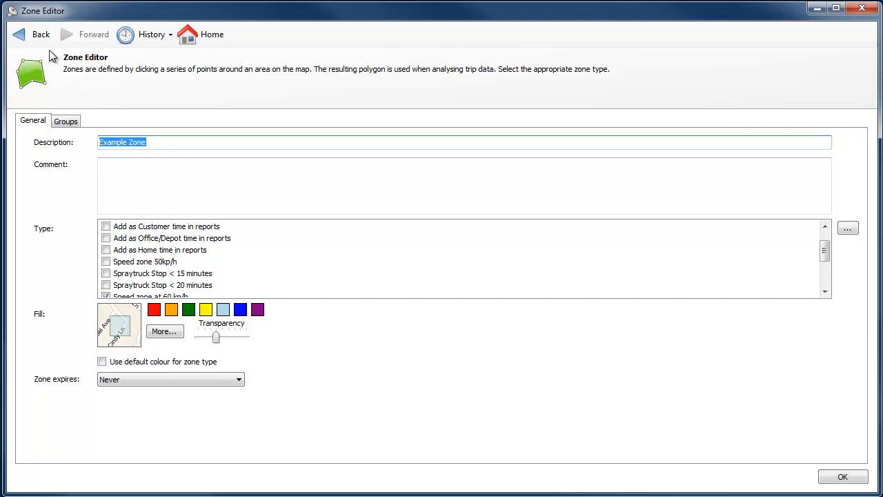
pyautogui.click(23, 40)
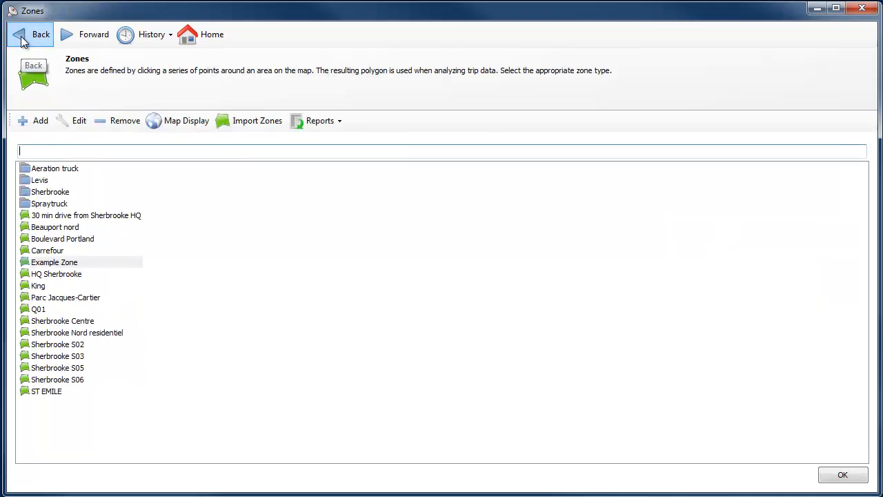
# - Show the Example Zone on the map again and examine its layered zones within the wider Sherbrooke area
pyautogui.click(61, 265)
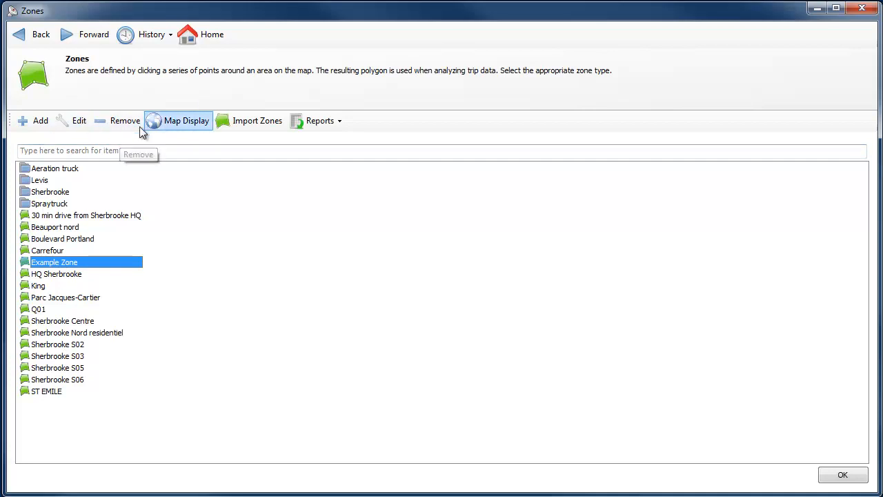
pyautogui.click(167, 126)
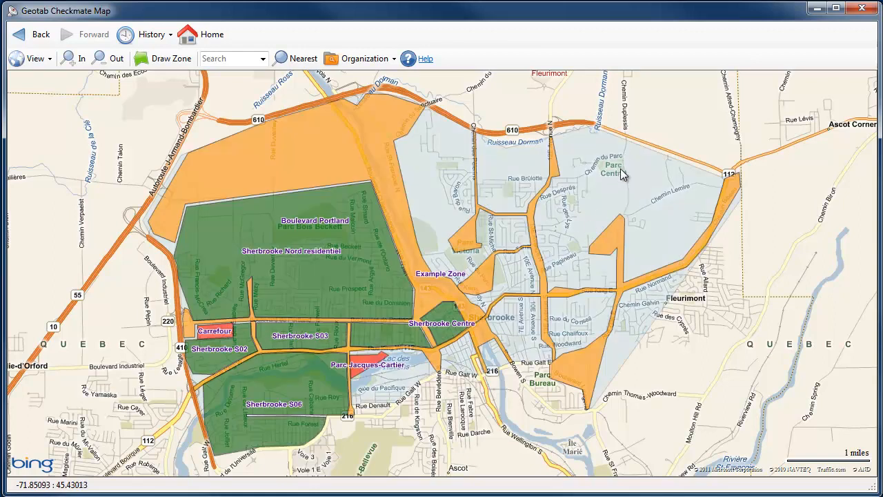
pyautogui.moveTo(600, 204)
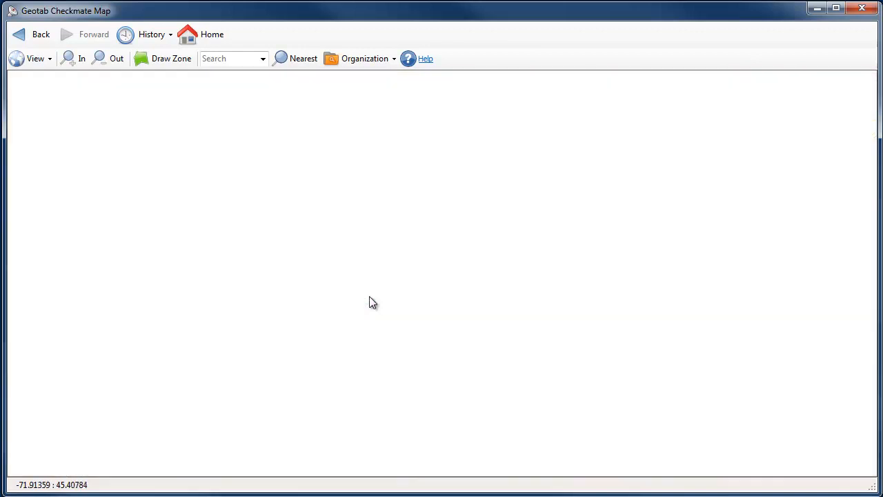
pyautogui.moveTo(369, 296)
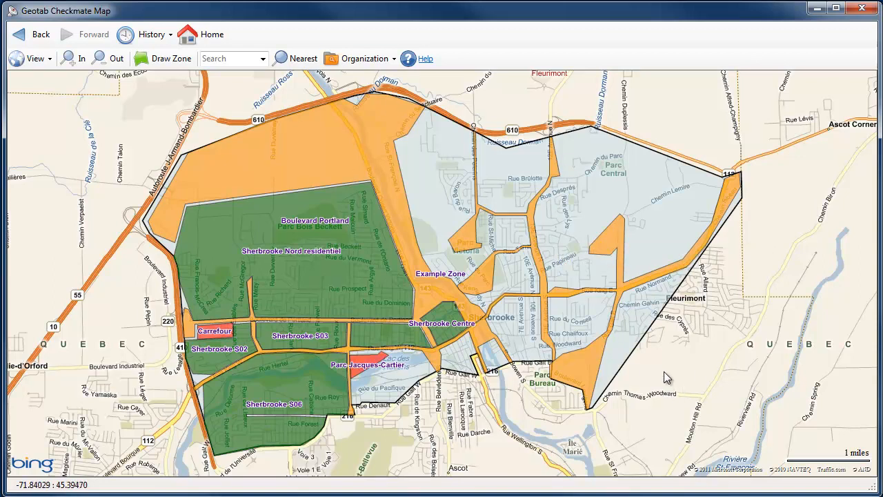
pyautogui.moveTo(672, 361); pyautogui.dragTo(618, 360)
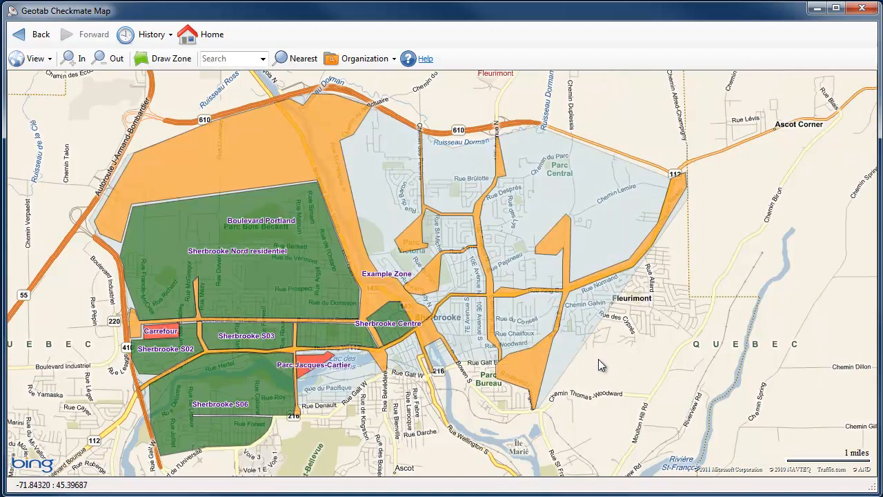
pyautogui.scroll(-1, 612, 350)
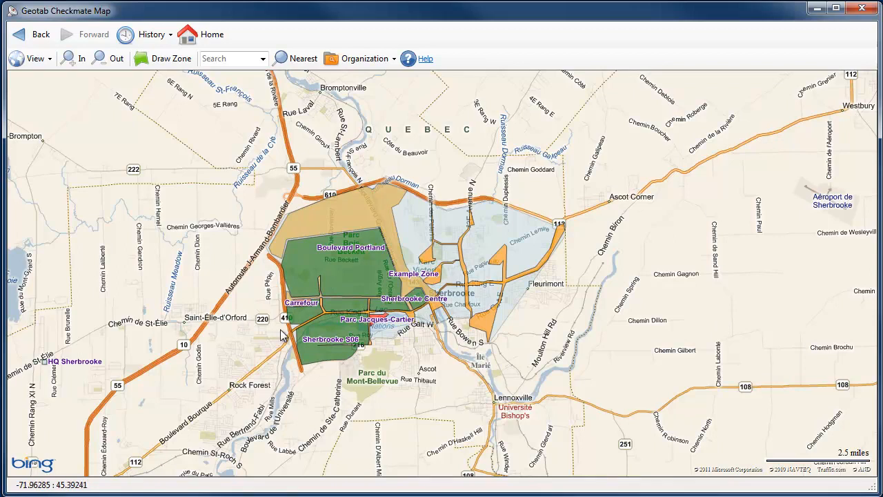
pyautogui.moveTo(410, 365); pyautogui.dragTo(410, 381)
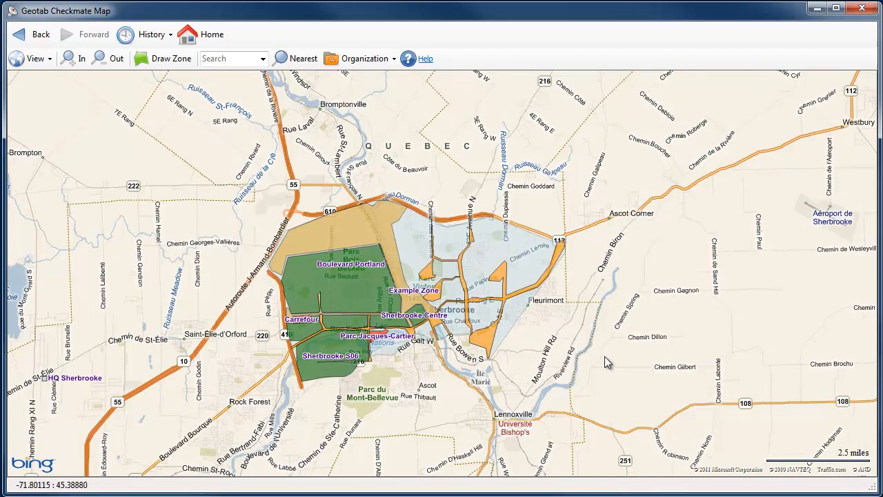
pyautogui.moveTo(608, 356); pyautogui.dragTo(529, 321)
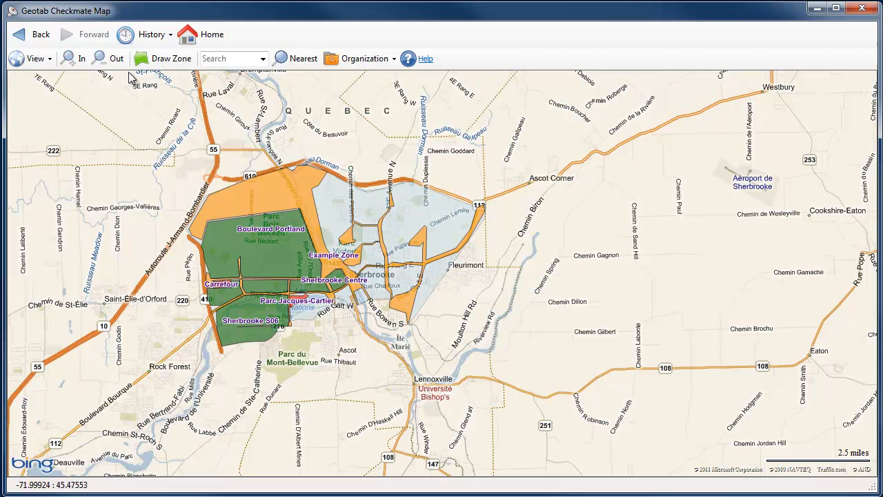
# - View the Sherbrooke S02 zone on the map and return to the zone list
pyautogui.click(209, 44)
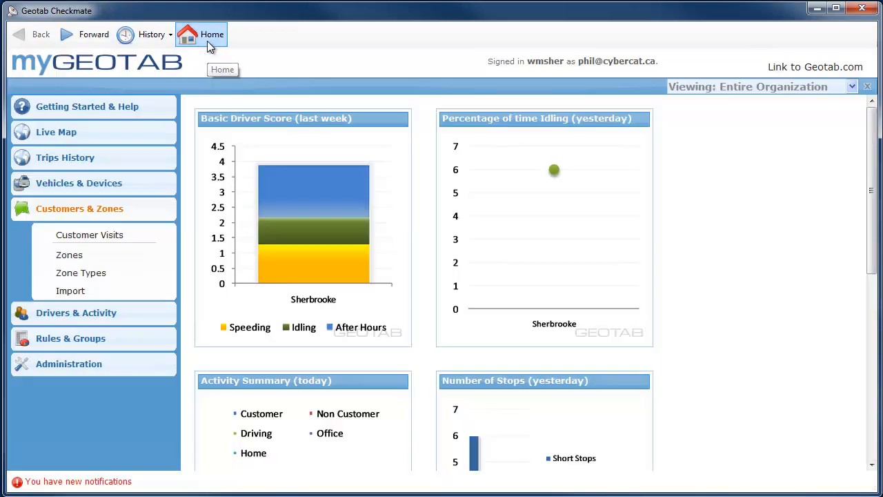
pyautogui.click(91, 262)
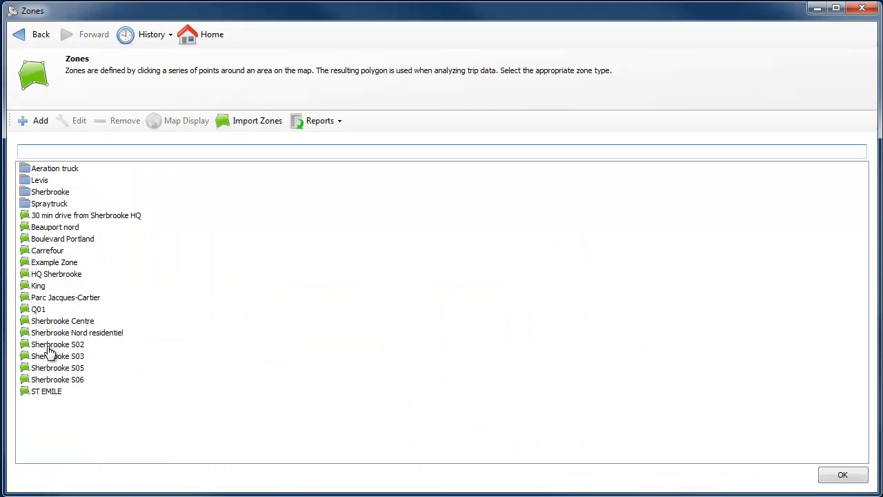
pyautogui.click(50, 345)
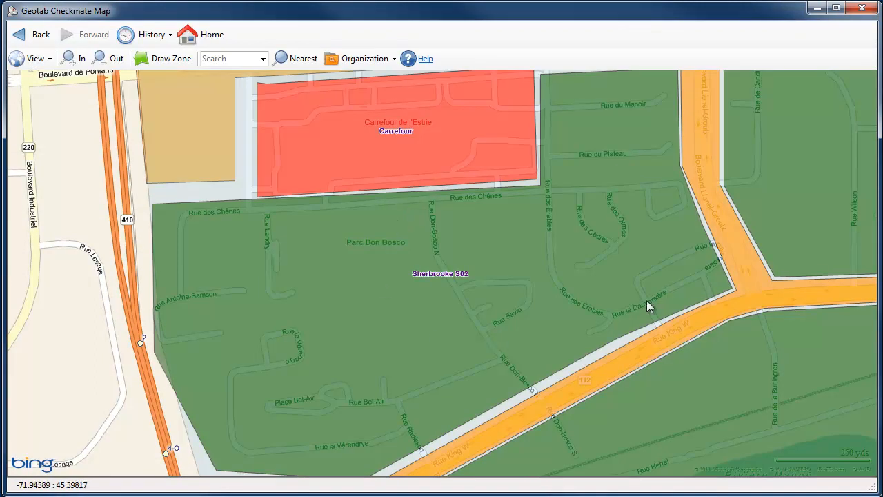
pyautogui.click(26, 44)
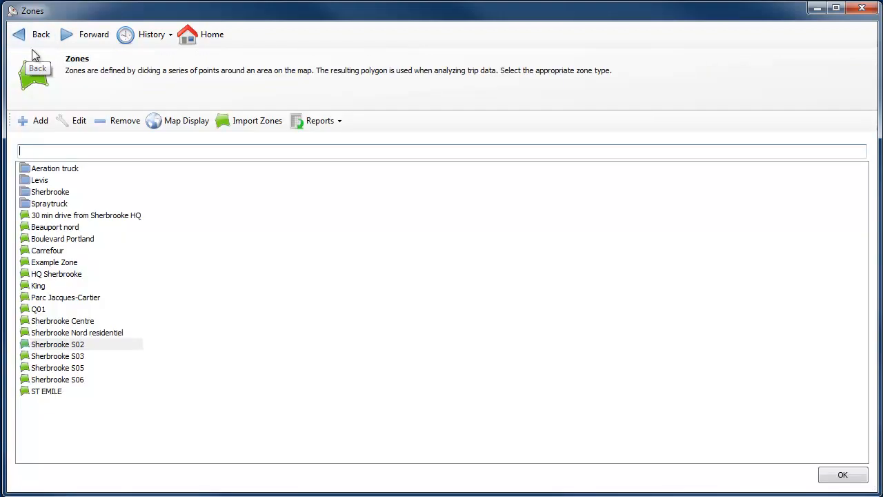
# - Make the Sherbrooke S02 zone's green fill more transparent, save the zone, and return to the home page
pyautogui.click(66, 131)
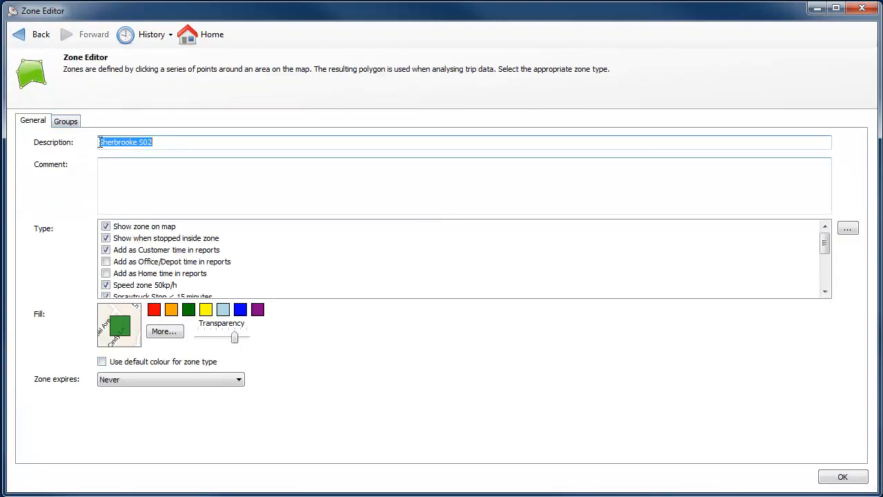
pyautogui.moveTo(235, 343); pyautogui.dragTo(209, 348)
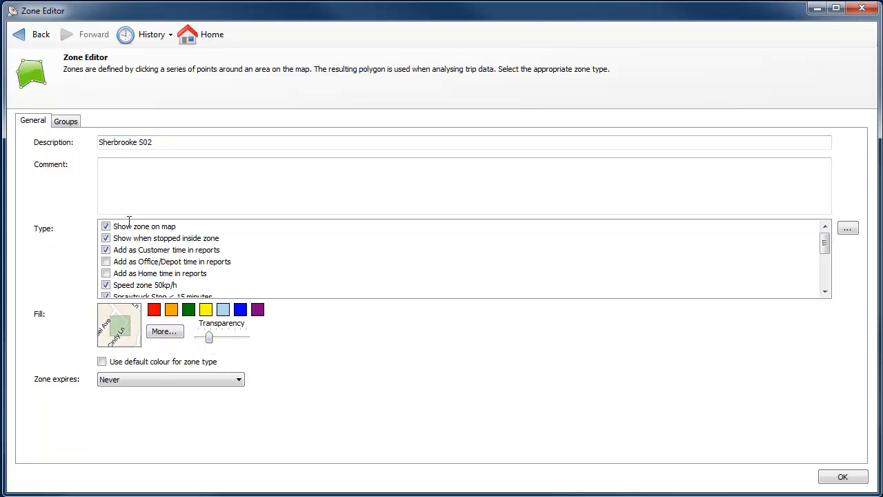
pyautogui.click(844, 478)
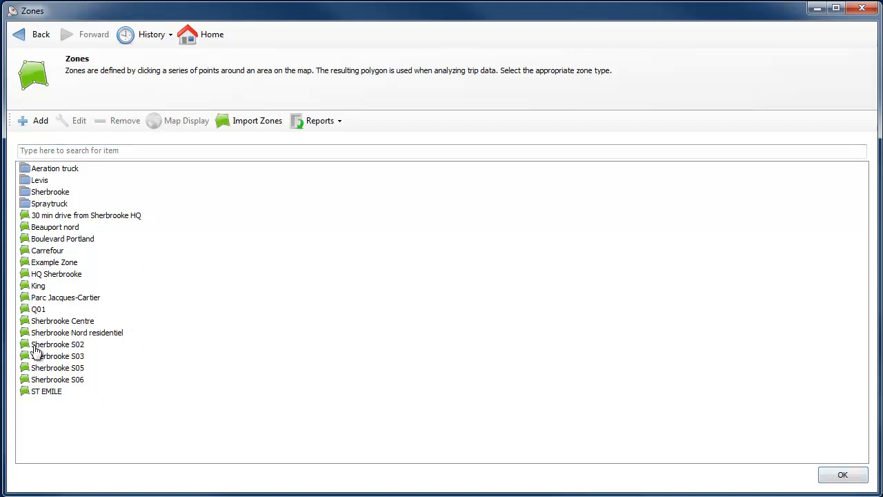
pyautogui.click(28, 41)
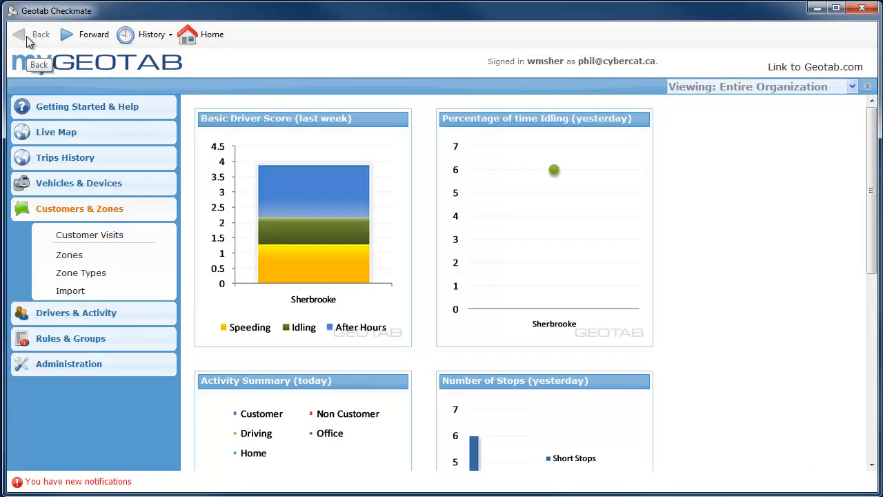
# - Show the Sherbrooke S03 zone on the map and compare its fill with the more transparent Sherbrooke S02 and the surrounding zones
pyautogui.click(82, 254)
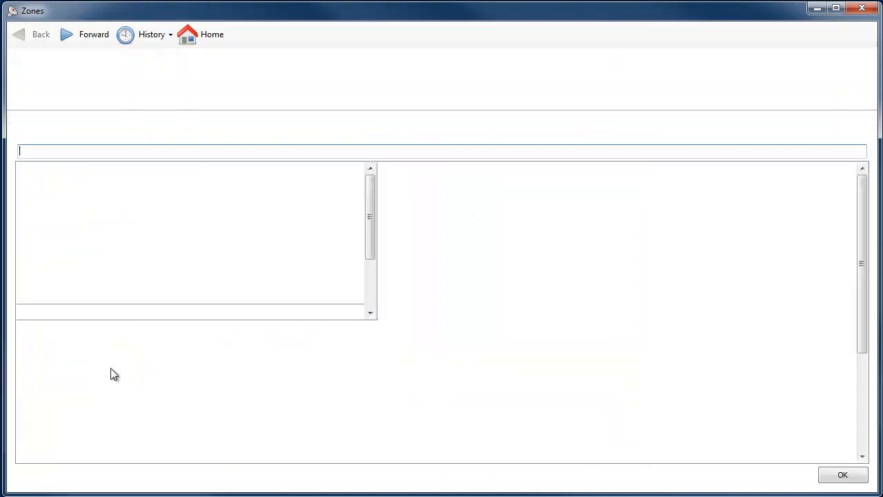
pyautogui.click(77, 357)
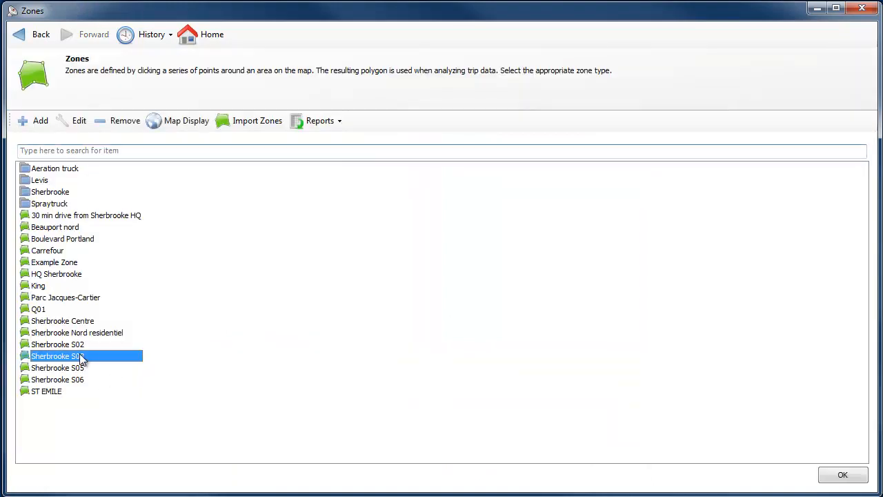
pyautogui.click(182, 122)
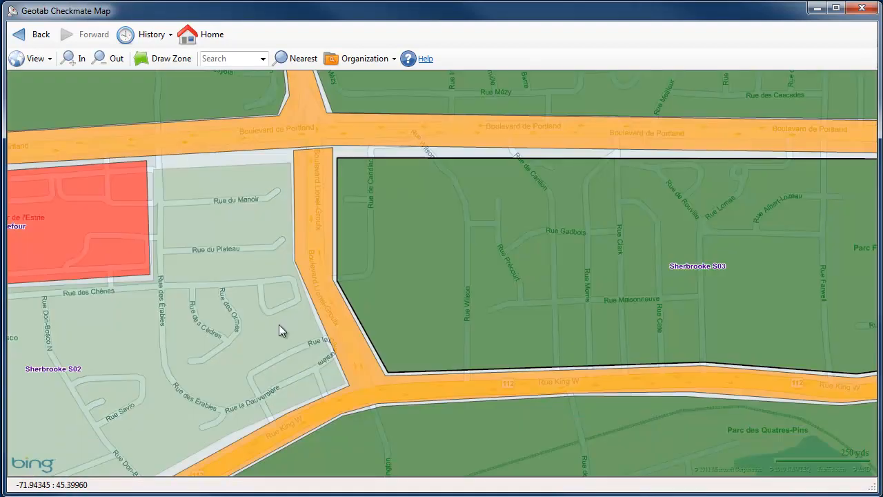
pyautogui.moveTo(279, 324); pyautogui.dragTo(482, 193)
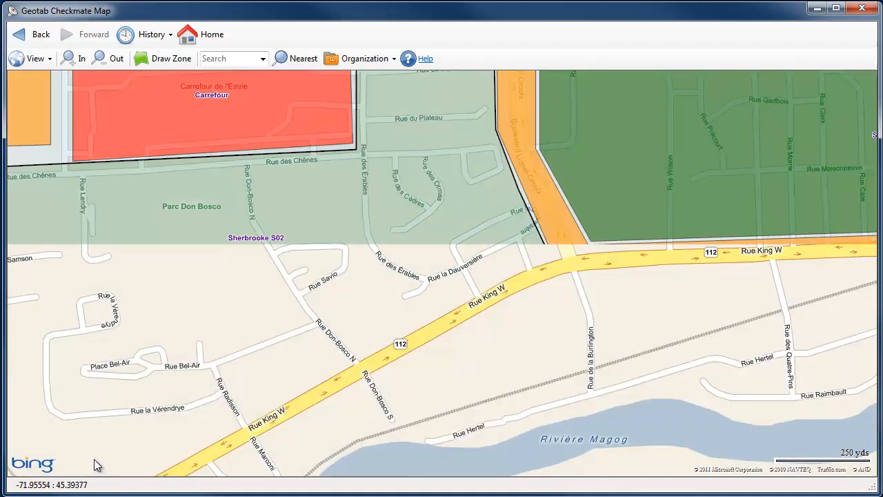
pyautogui.scroll(-1, 304, 247)
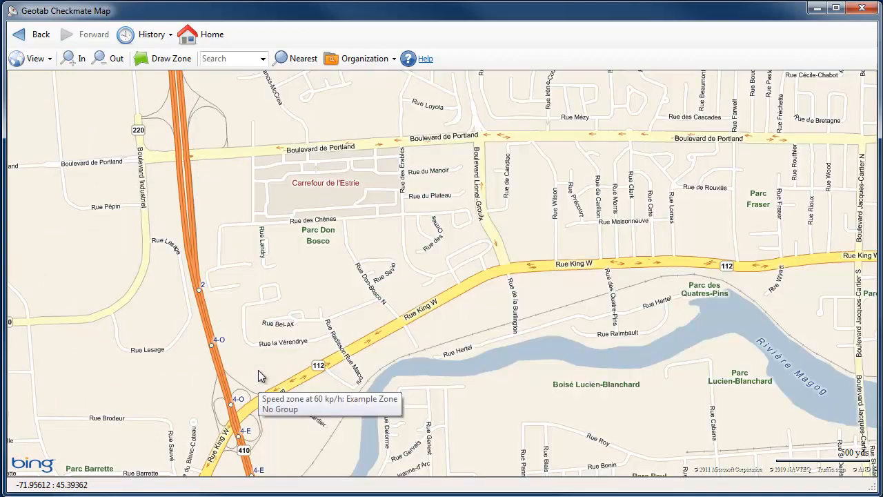
pyautogui.scroll(-1, 261, 374)
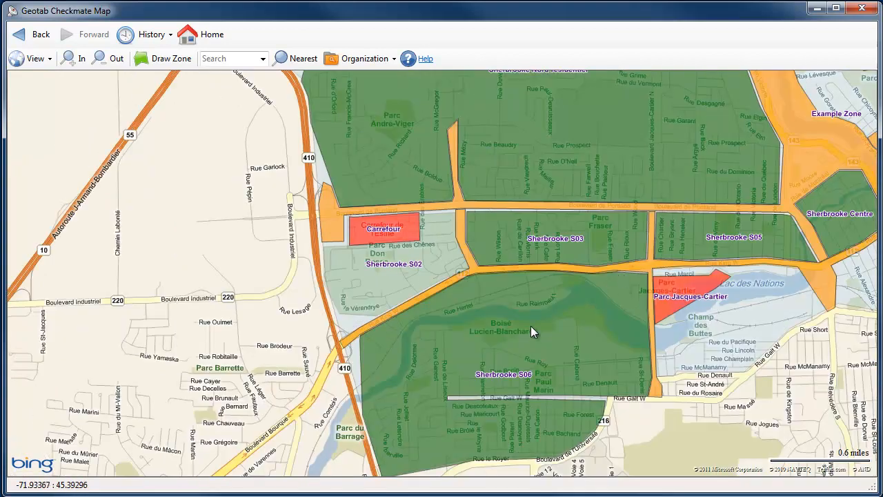